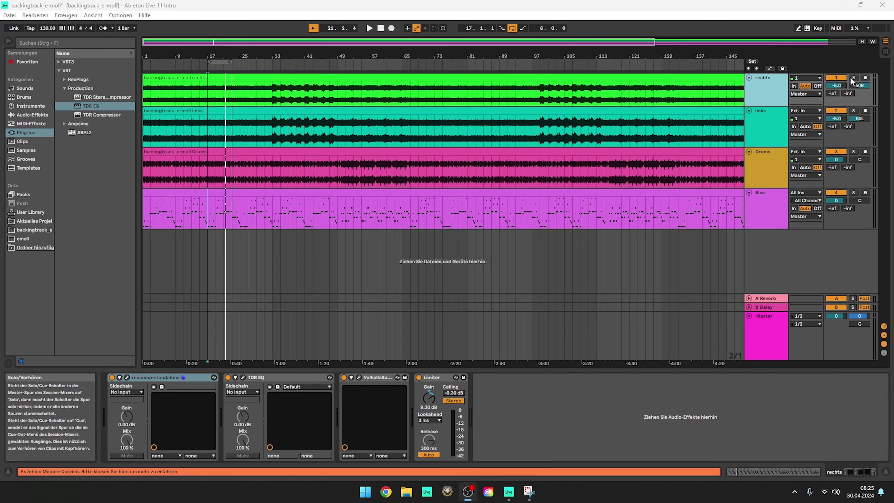
Play the loop and audition the rechts, links, Drums and Bass tracks one by one in solo, ending with the full mix
key(space)
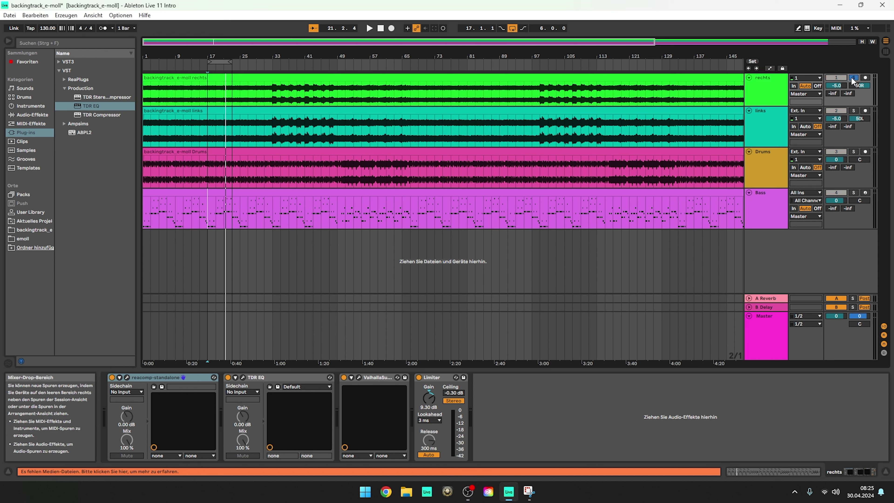
click(851, 78)
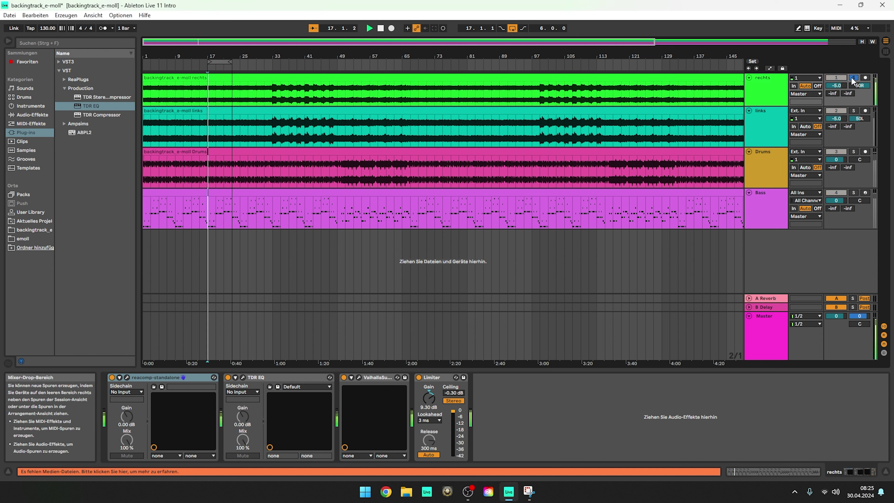
click(853, 111)
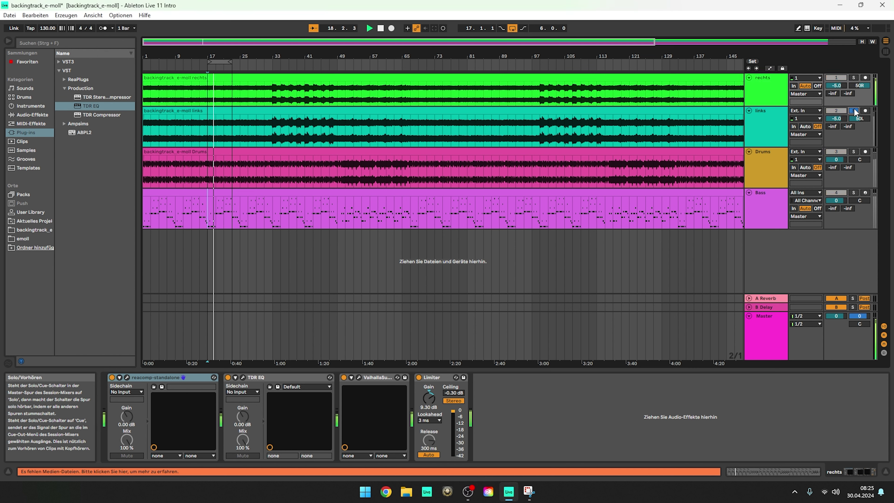
click(853, 151)
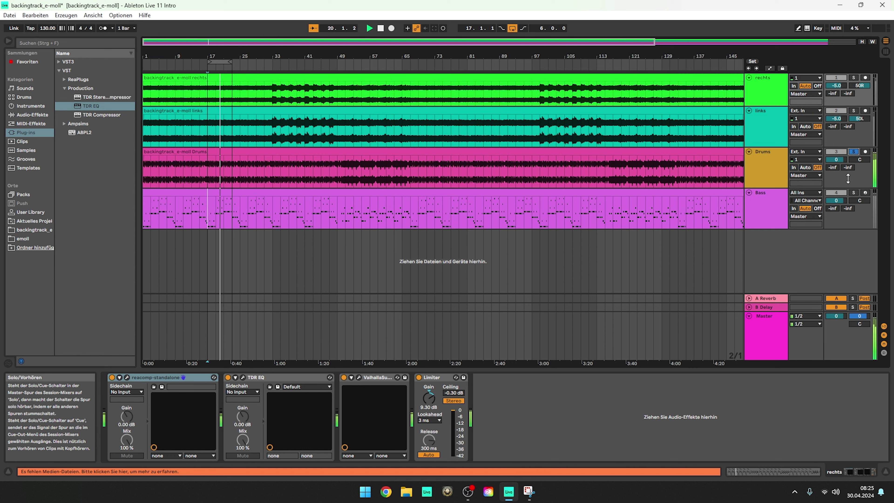
click(852, 193)
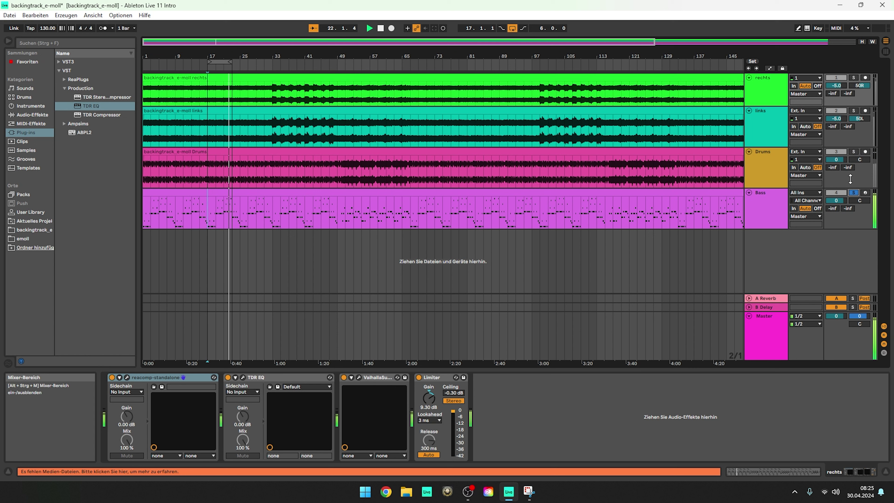
key(space)
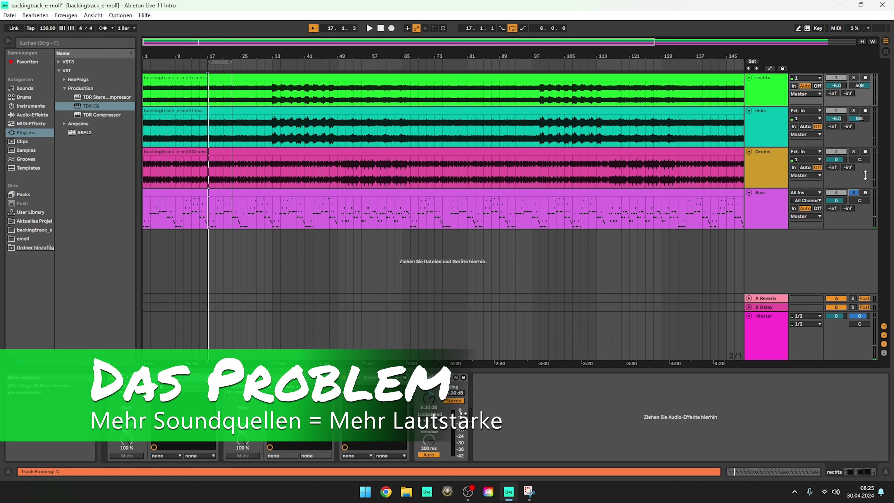
click(853, 192)
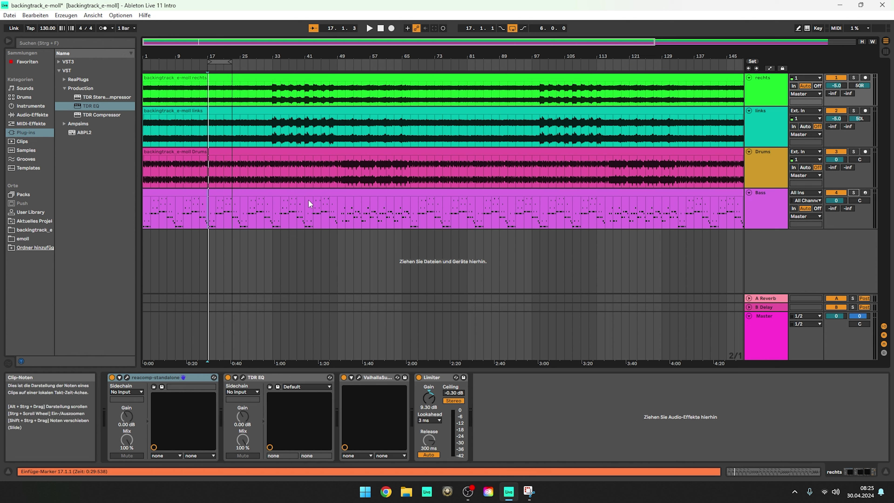
key(space)
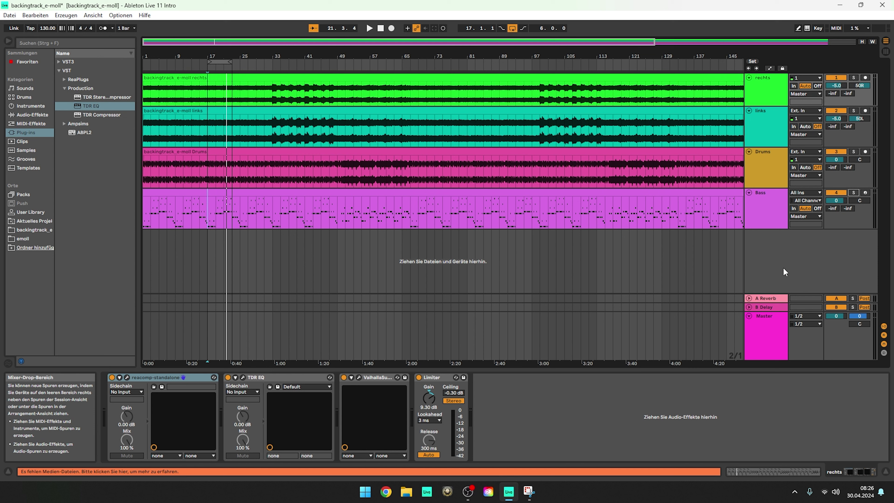
Copy the reacomp-standalone compressor from the rechts track to the end of the Master track's effect chain
click(768, 103)
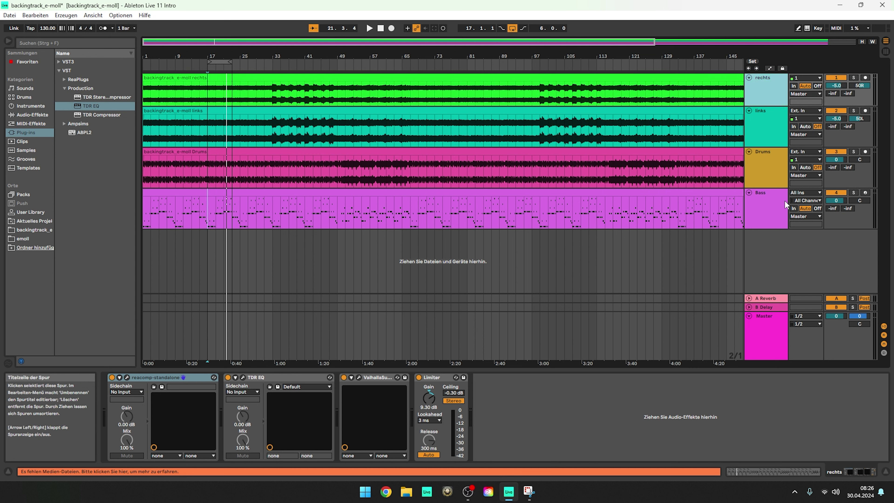
click(779, 319)
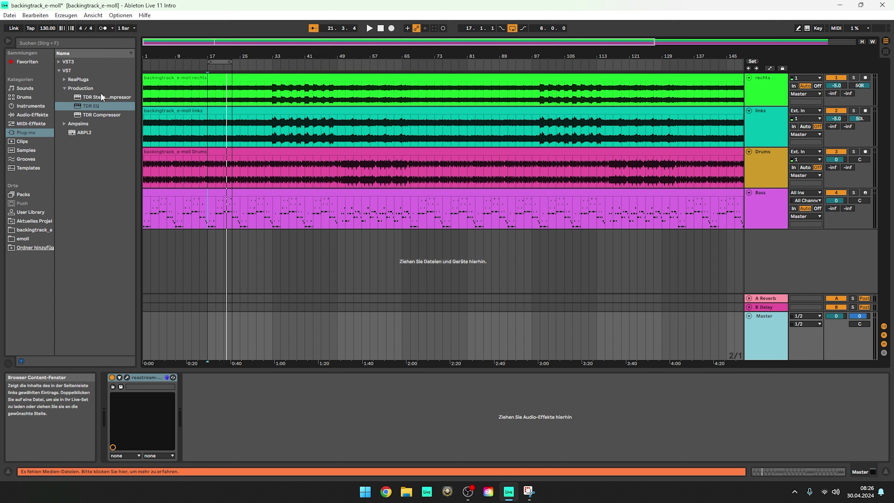
click(762, 89)
click(175, 377)
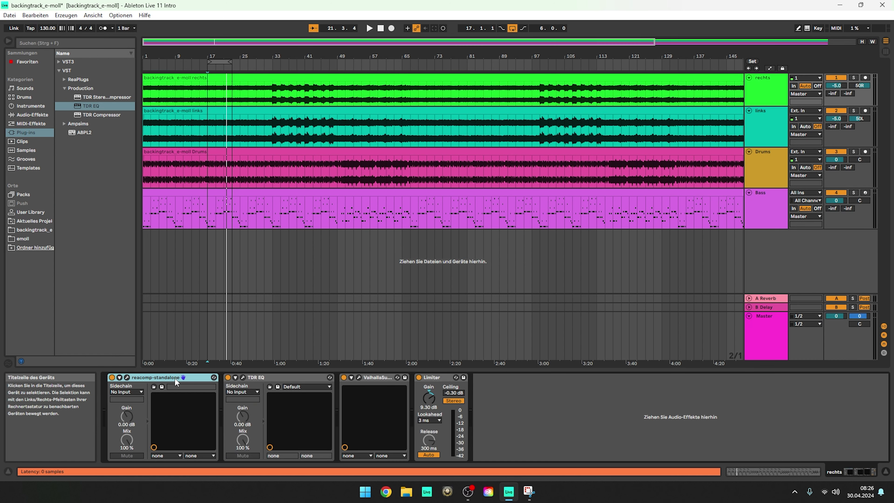
click(778, 317)
click(618, 416)
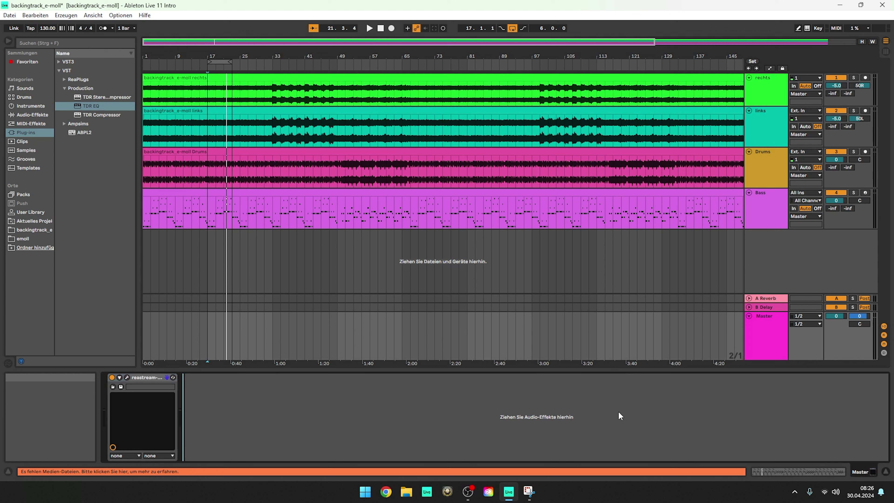
key(ctrl+v)
click(749, 85)
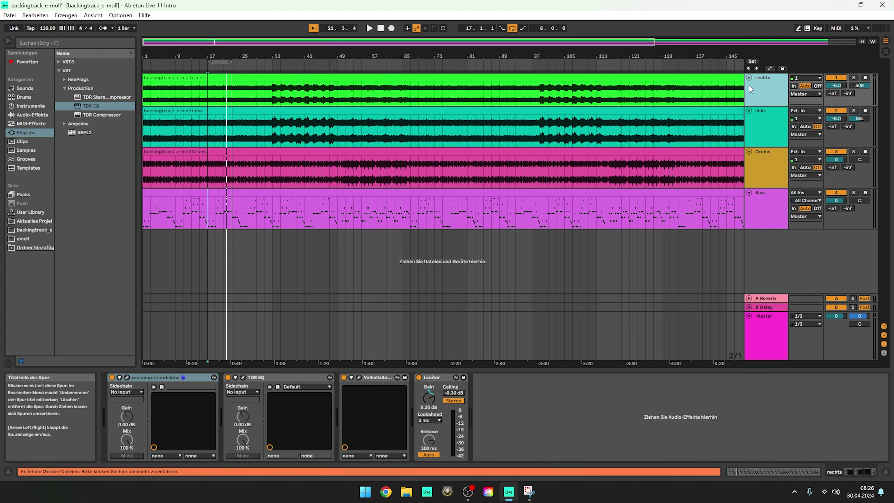
click(148, 377)
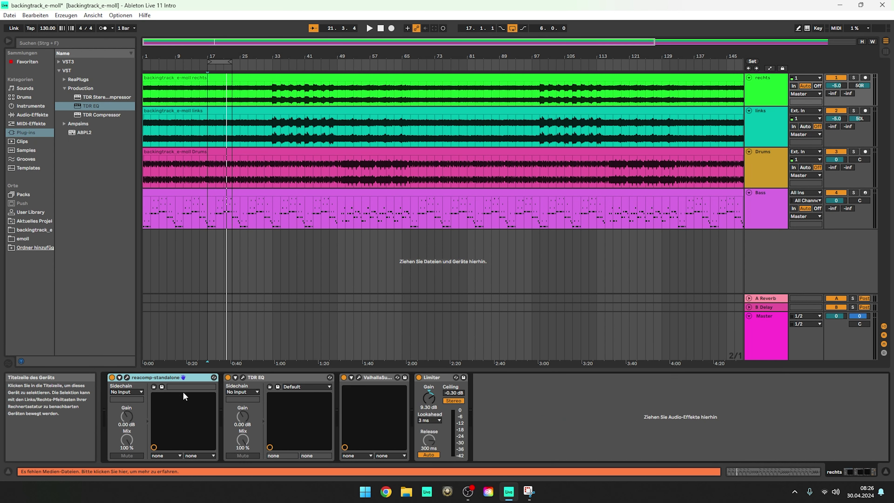
click(797, 333)
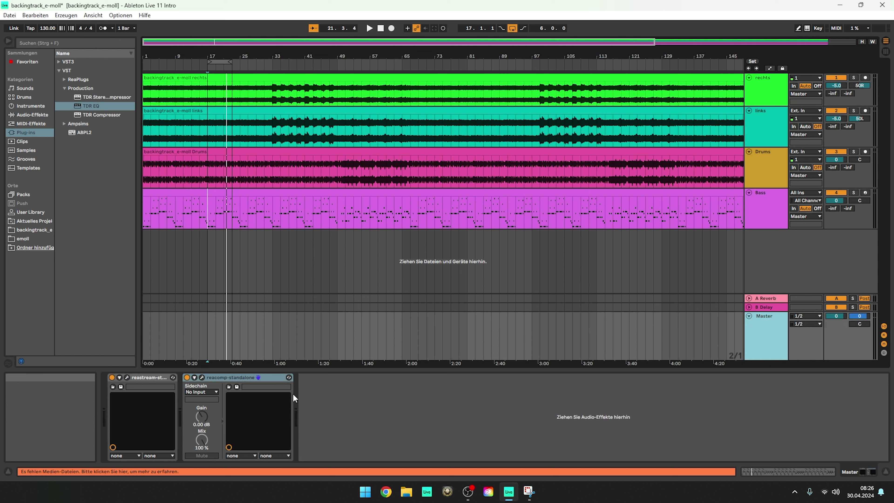
click(323, 396)
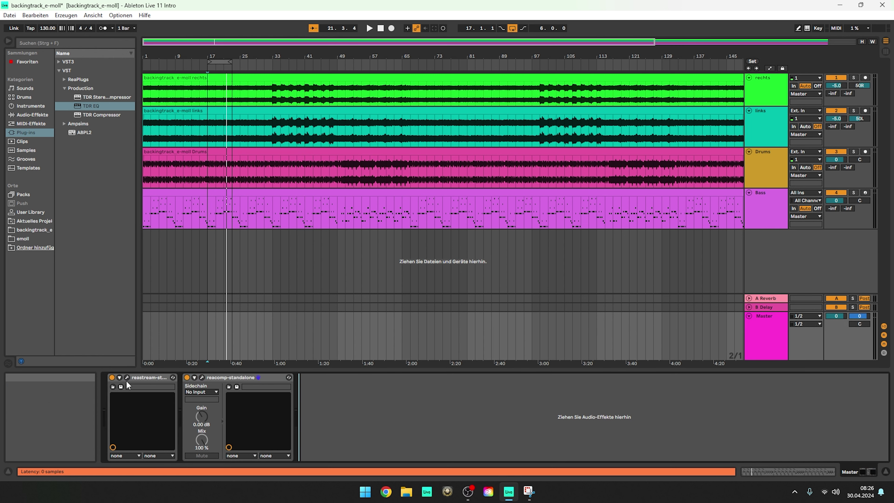
Set the Master compressor's attack to 9 ms, release to 250 ms, ratio to 2.5:1 and knee size to 18 dB
click(143, 376)
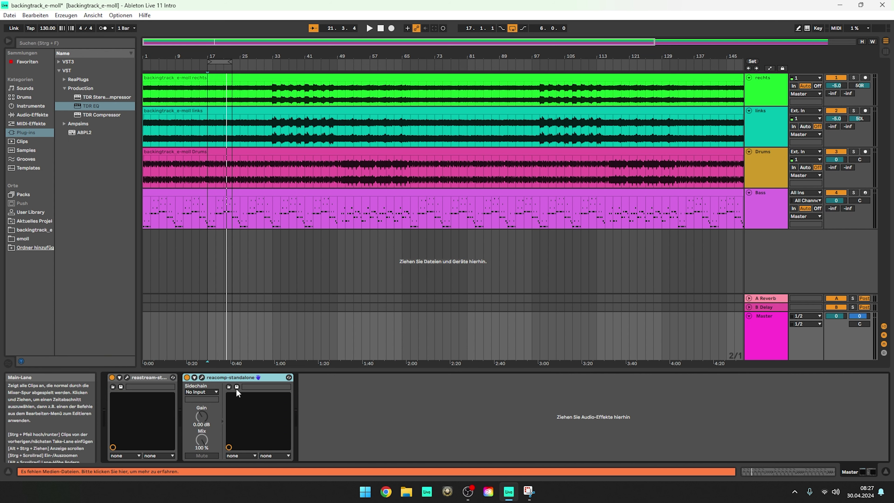
click(202, 376)
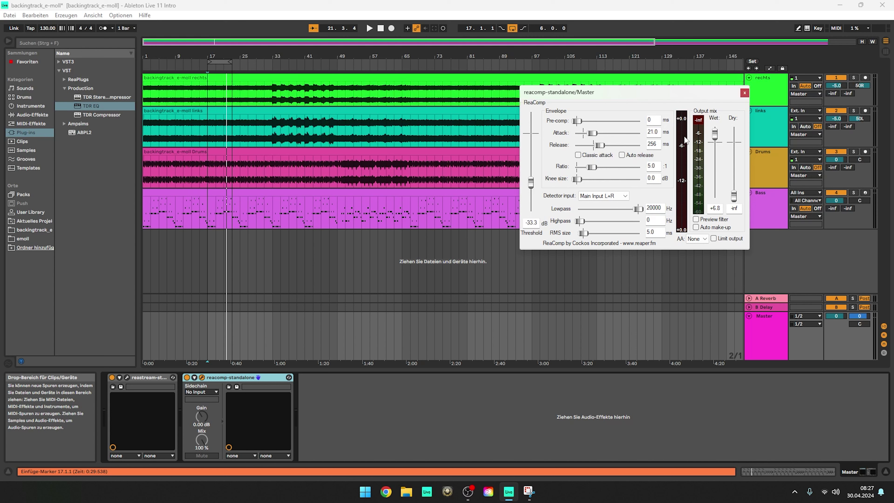
double_click(653, 132)
text(9)
double_click(647, 145)
text(250)
double_click(655, 166)
text(2.5)
key(Tab)
text(18)
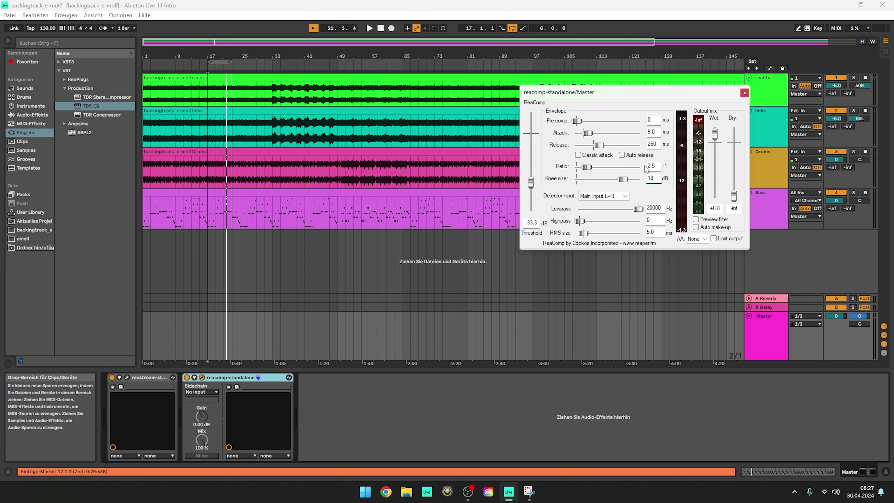
Set the Master compressor's highpass to 120 Hz, threshold to -18.9 dB and wet output to 0.0 dB
double_click(653, 219)
text(120)
drag(531, 181, 530, 172)
drag(714, 137, 715, 147)
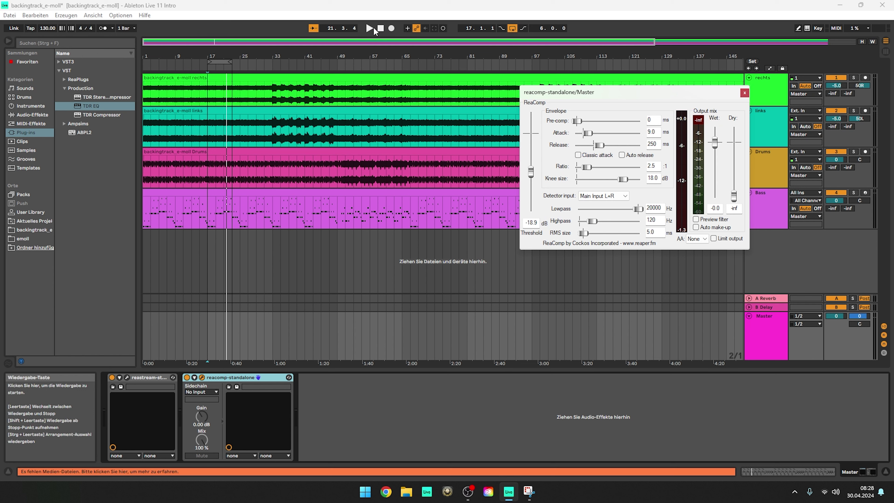
Fine-tune the Master compressor during loop playback to a threshold of -21.1 dB and a wet output of +0.3 dB
click(367, 28)
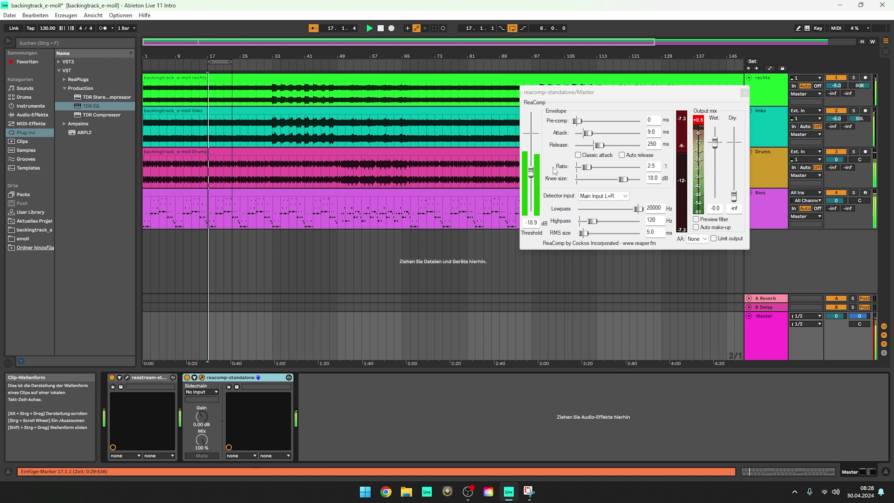
drag(532, 178, 533, 179)
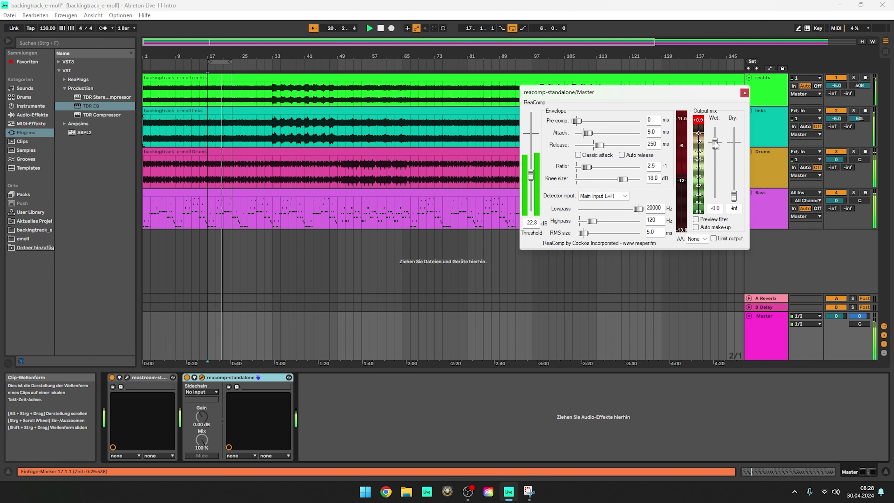
drag(716, 143, 715, 139)
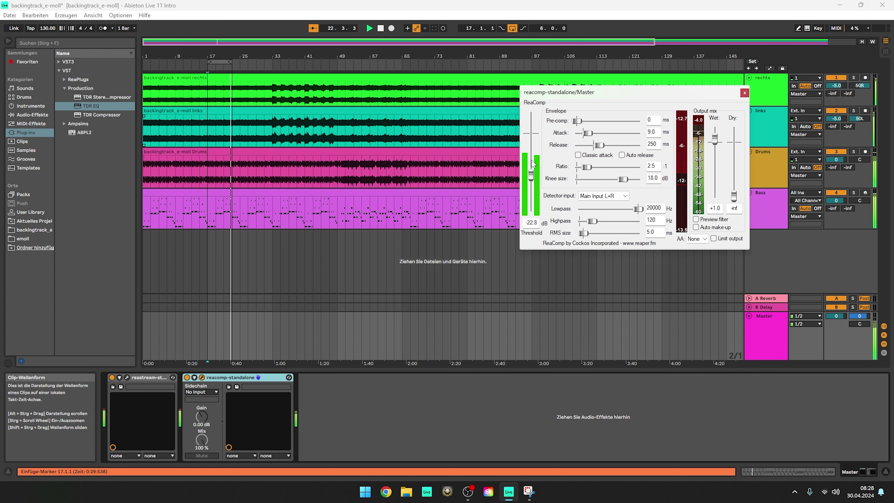
drag(530, 175, 531, 173)
drag(717, 140, 714, 143)
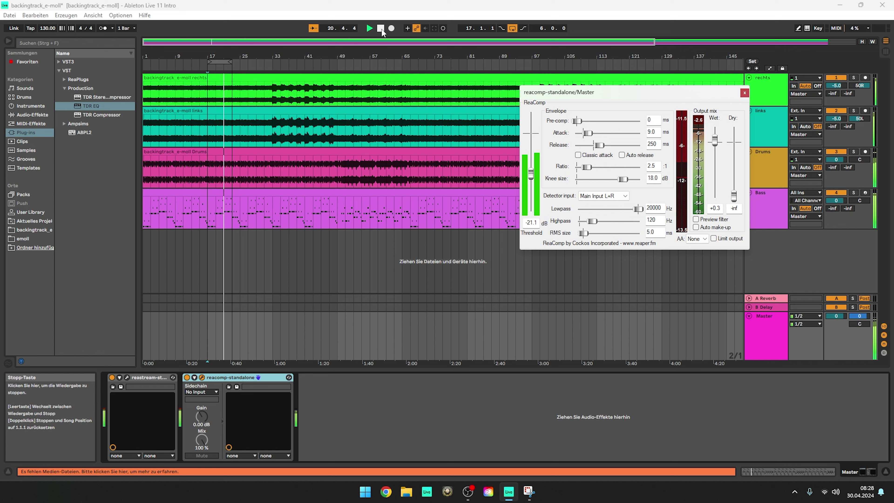
click(484, 60)
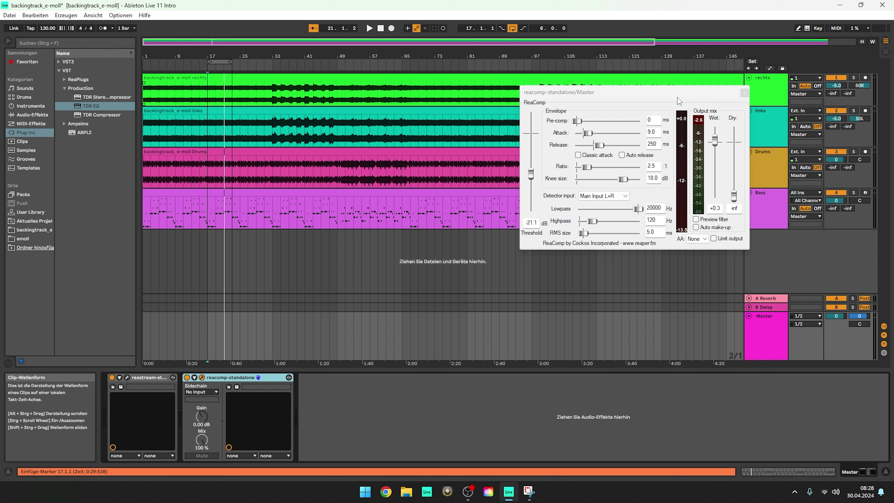
Play the loop through the Master compressor to check its meters, and close the compressor window
click(368, 29)
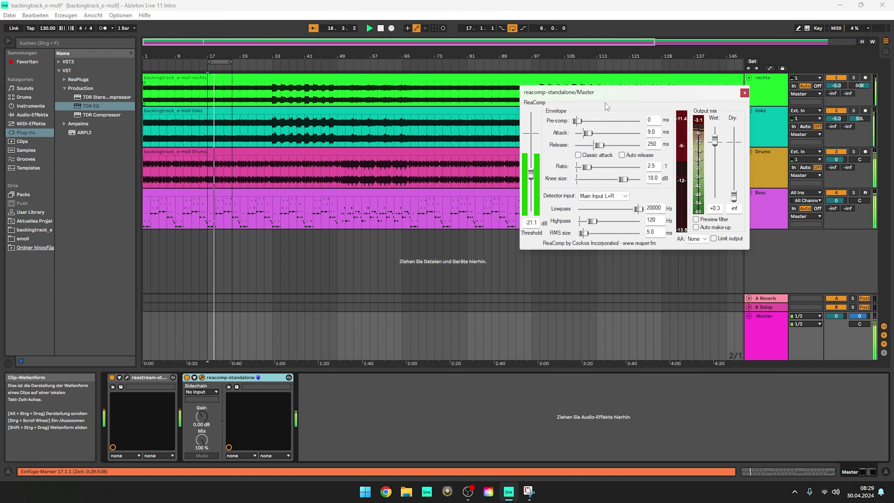
click(380, 30)
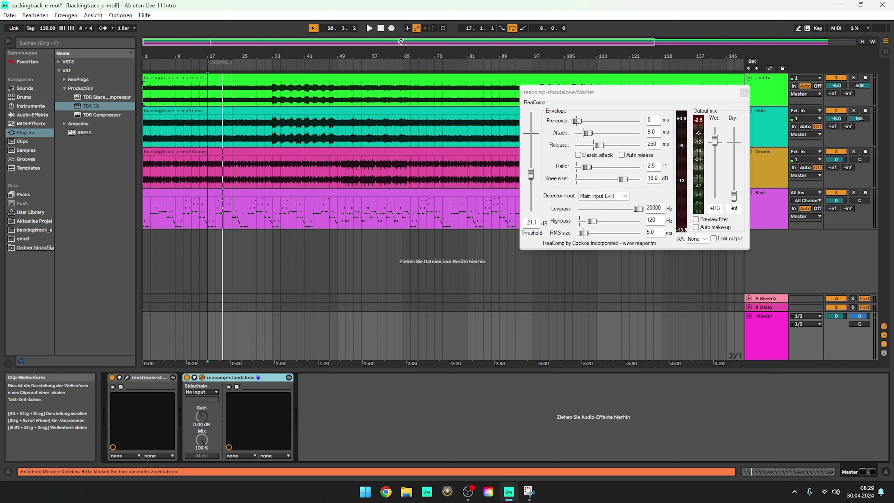
click(370, 28)
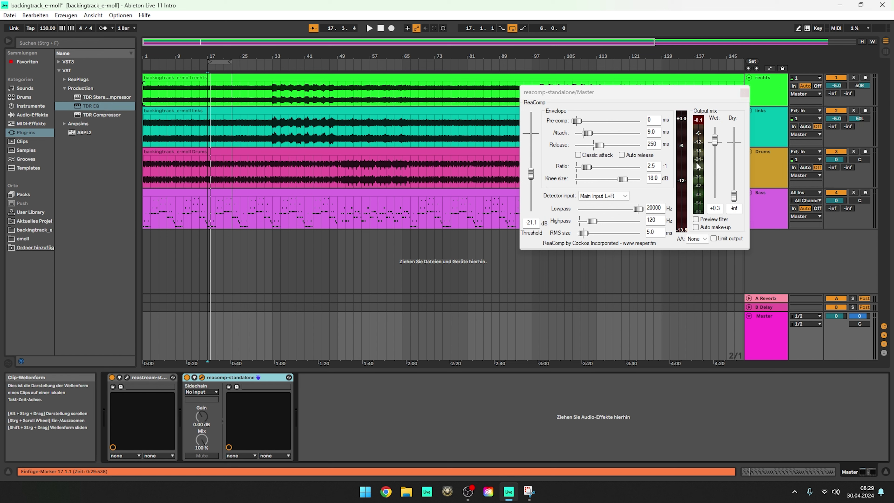
click(744, 93)
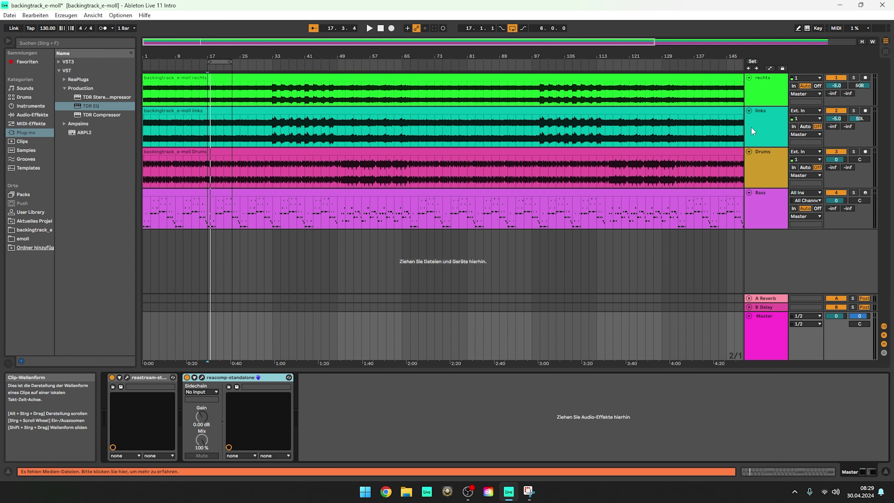
Add TDR EQ after the Master compressor and set its first band to 60 Hz, Q 6.00 and a gain of -4.4 dB
drag(100, 111, 365, 403)
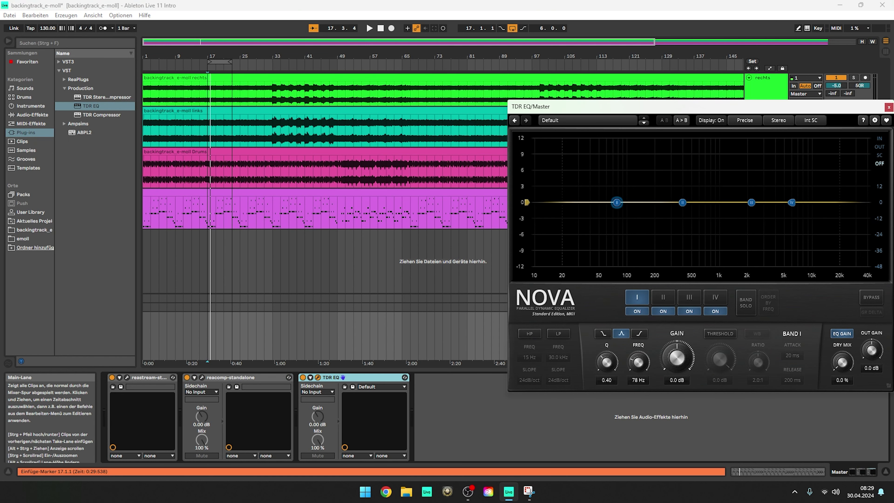
drag(636, 363, 600, 347)
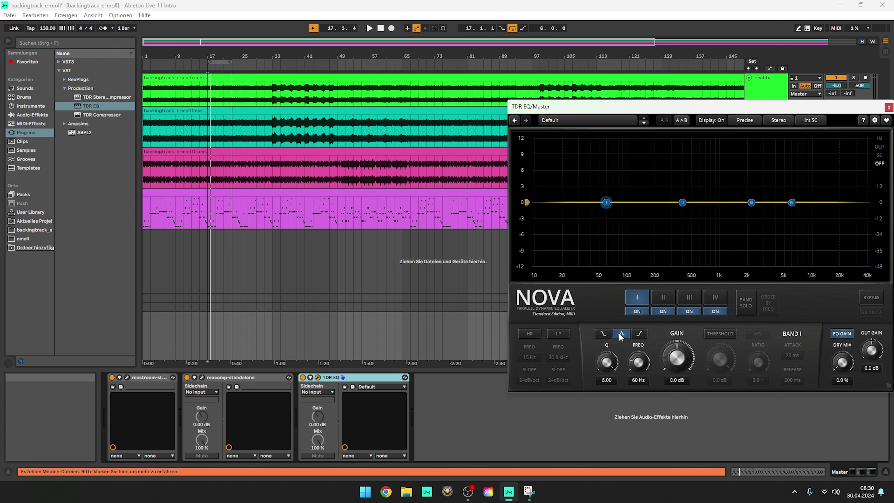
drag(676, 357, 676, 374)
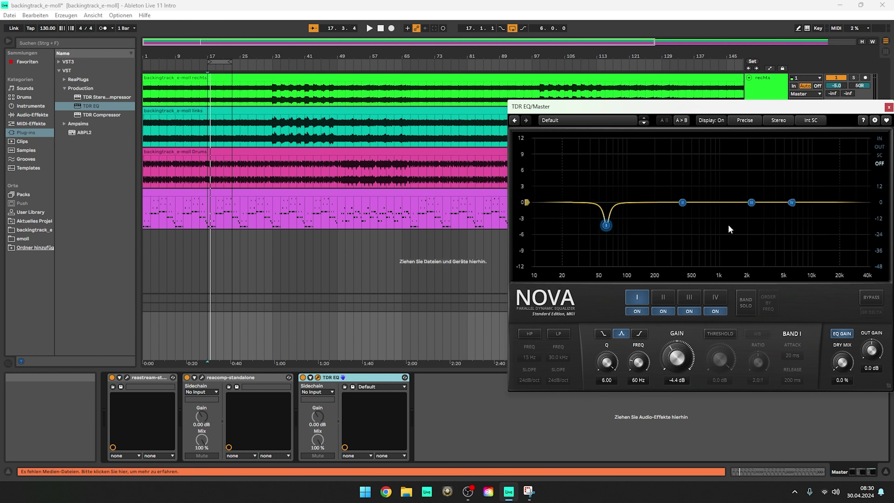
Play the loop while toggling the Master's TDR EQ for comparison, and stop playback and close the EQ window
drag(709, 104, 676, 116)
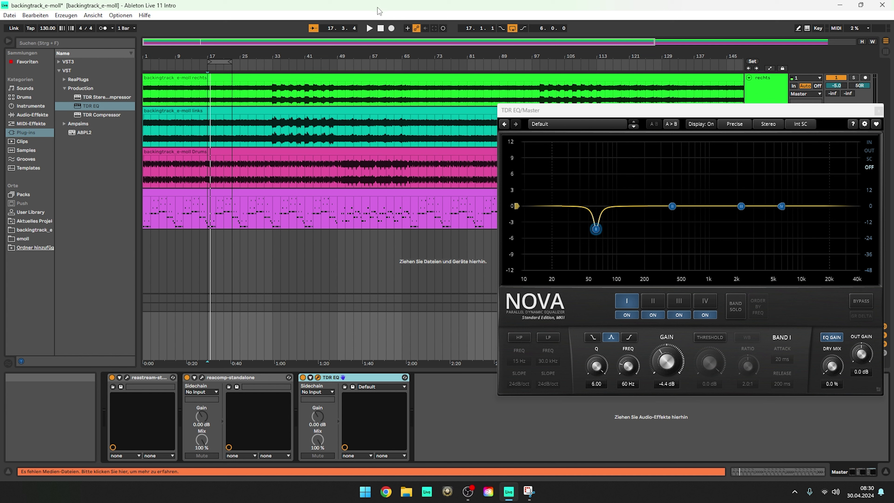
click(369, 28)
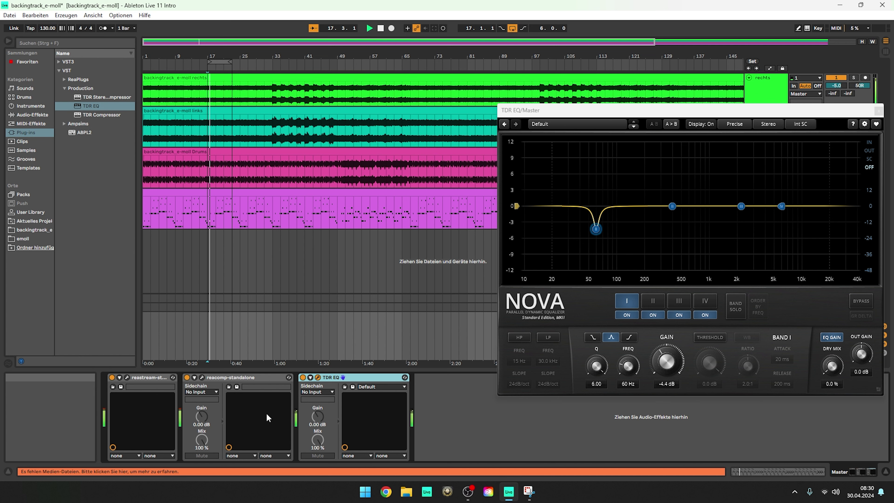
click(303, 377)
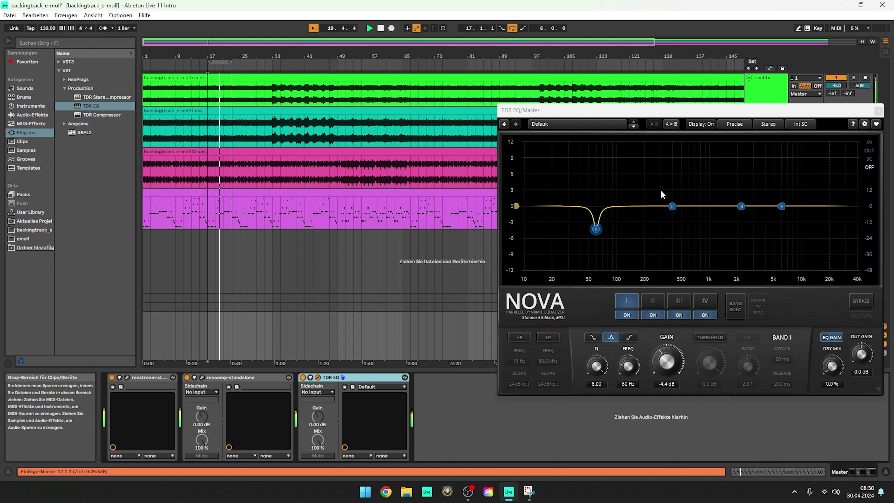
key(space)
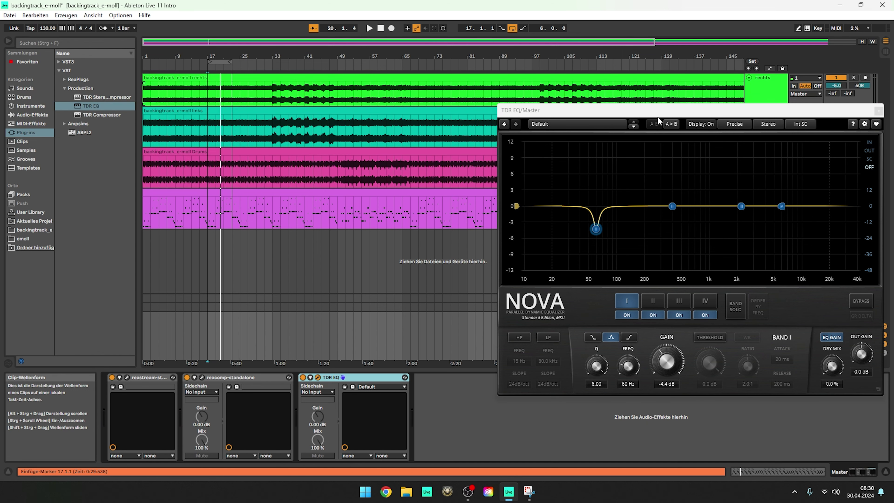
drag(658, 118, 625, 109)
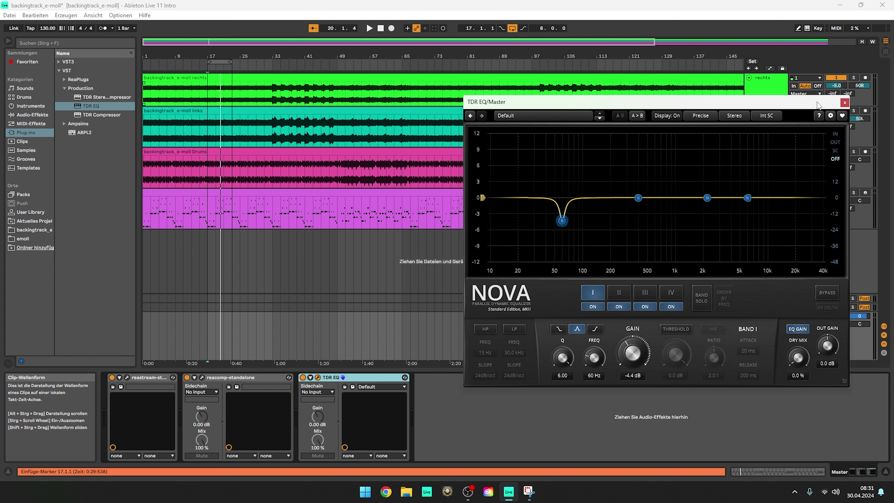
click(845, 103)
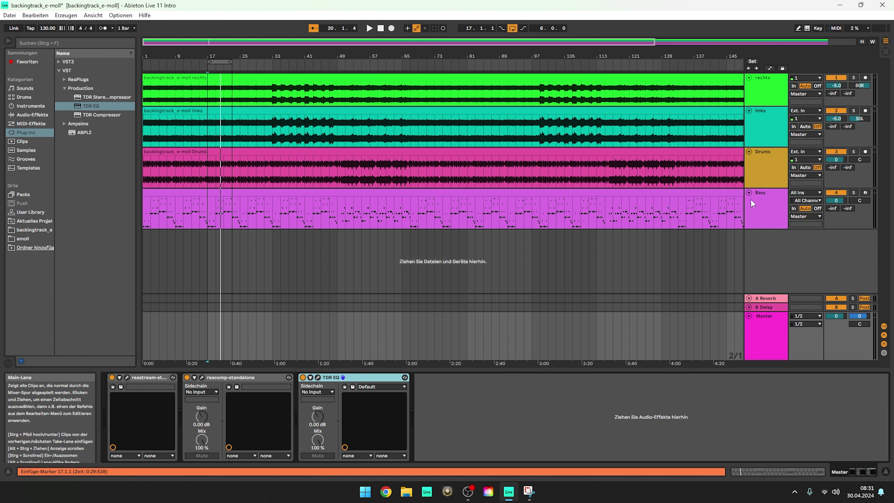
Paste the copied Limiter after TDR EQ on the Master, raise its gain to 7.20 dB and check the level in loop playback
key(ctrl+v)
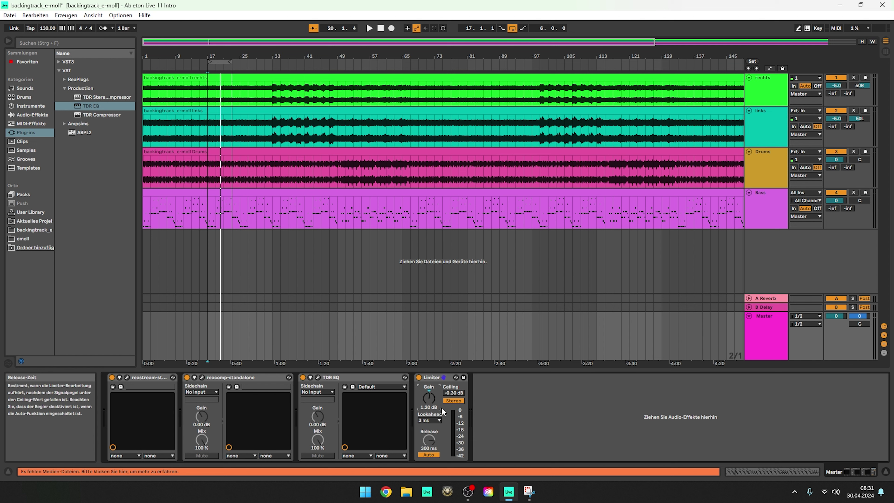
key(space)
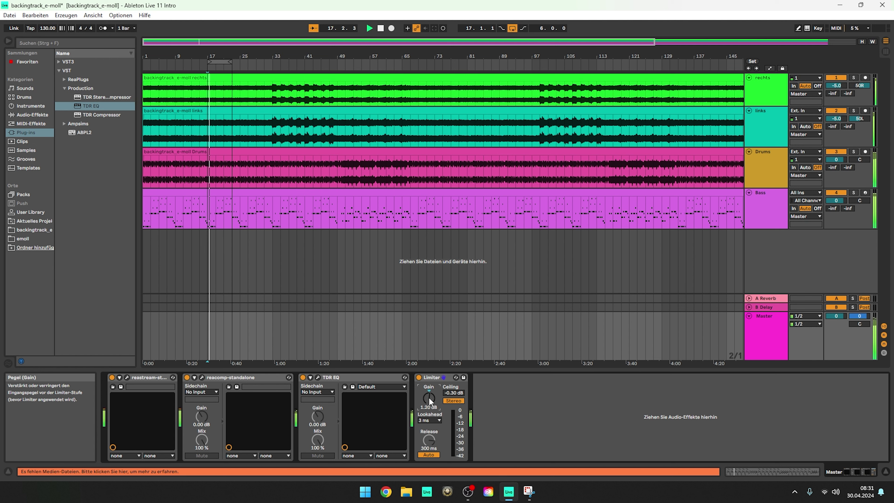
drag(429, 397, 429, 344)
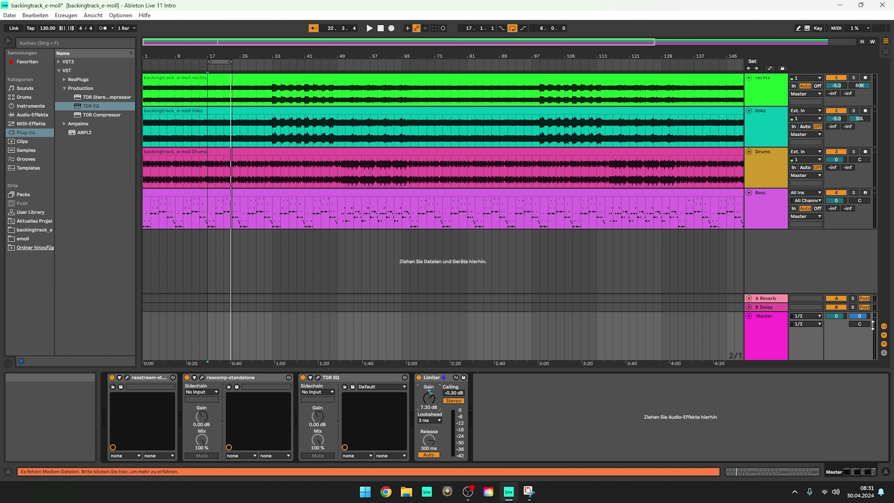
key(space)
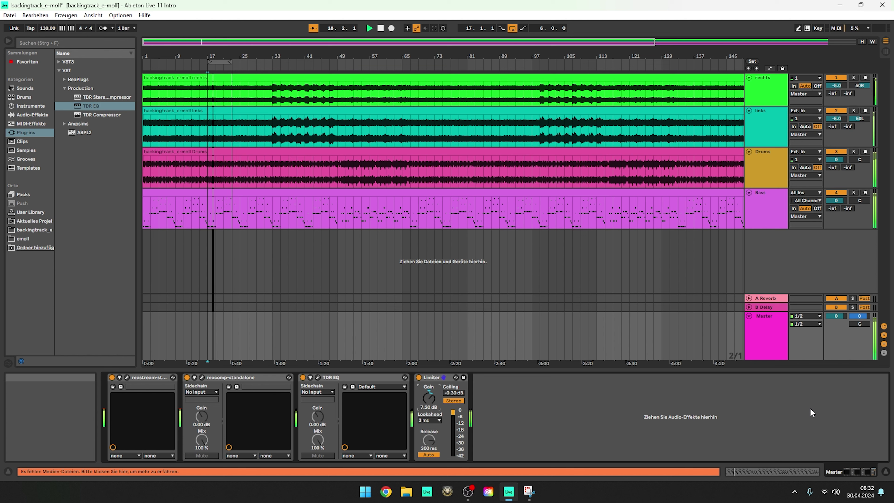
key(space)
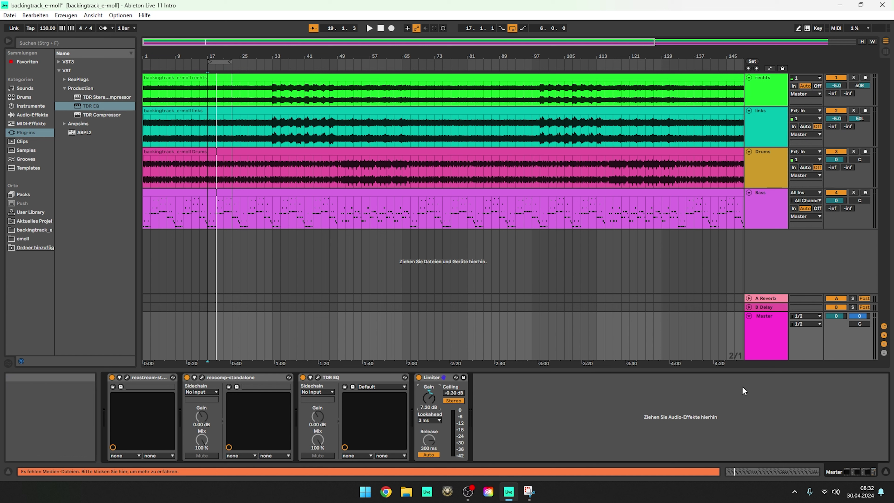
View the Drums track's device chain and return to the Master track's device chain
click(584, 409)
click(448, 157)
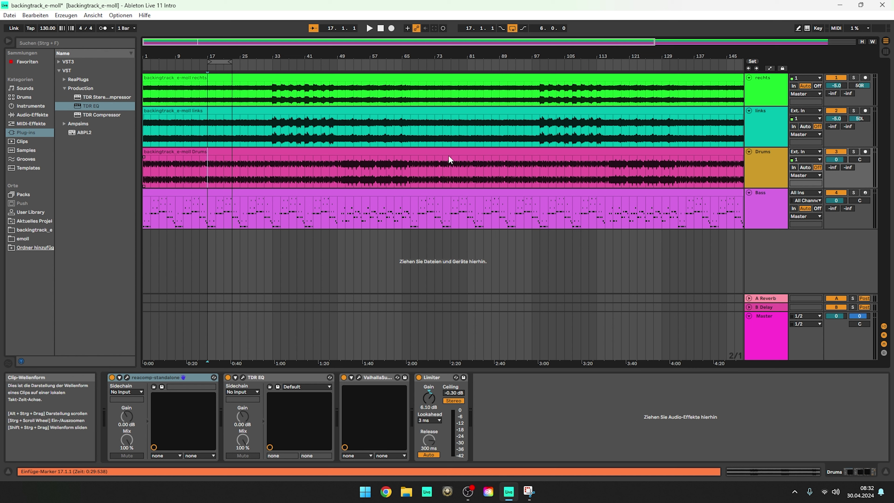
click(766, 330)
click(546, 432)
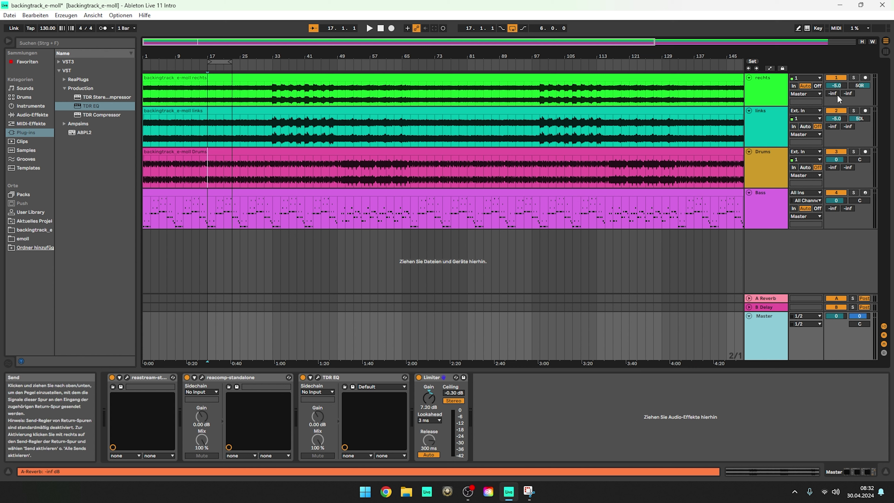
Set the volume of the rechts track to -4.8 dB
mouse_move(839, 84)
mouse_down()
mouse_move(839, 74)
mouse_move(839, 83)
mouse_up()
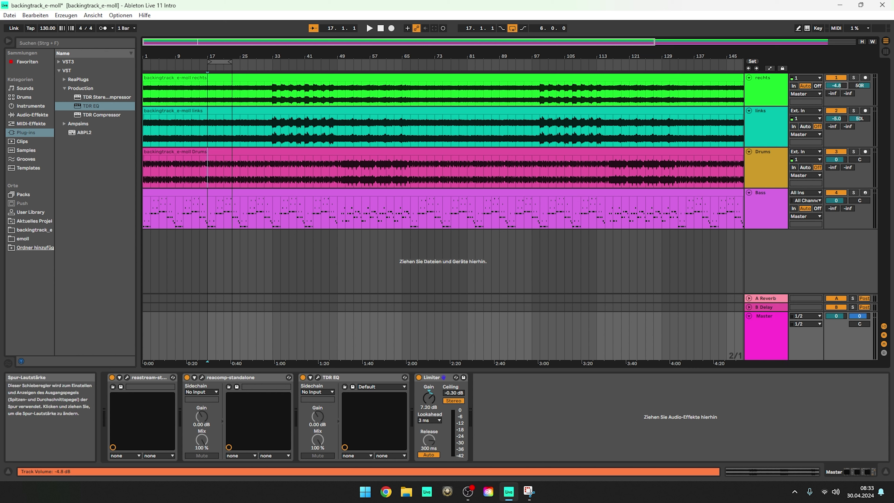